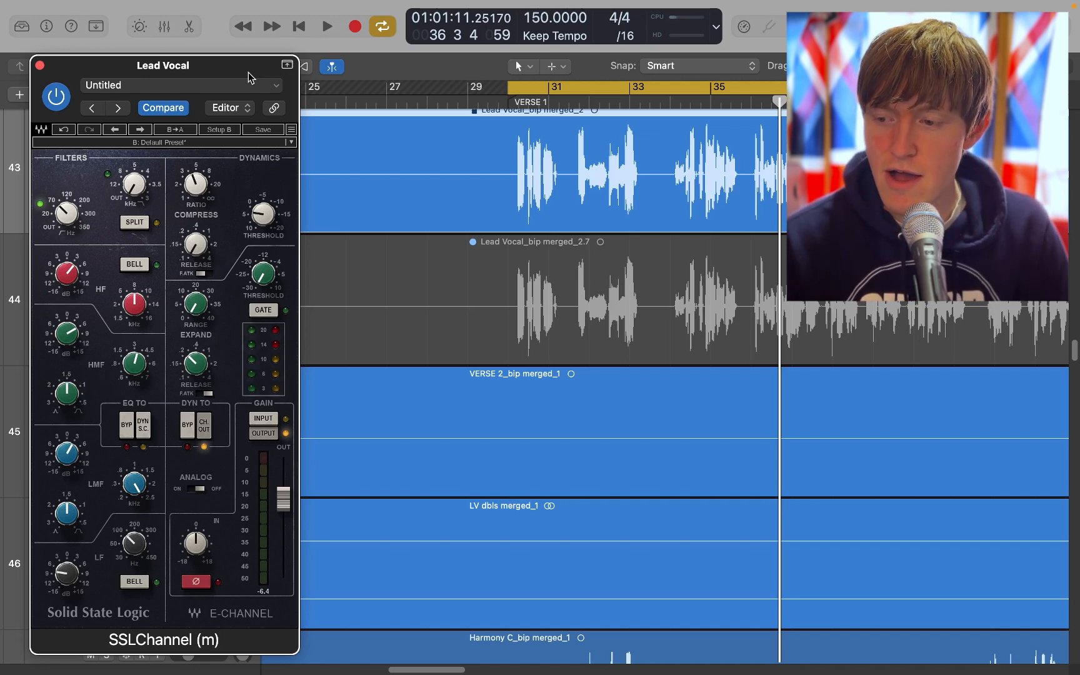
click(226, 147)
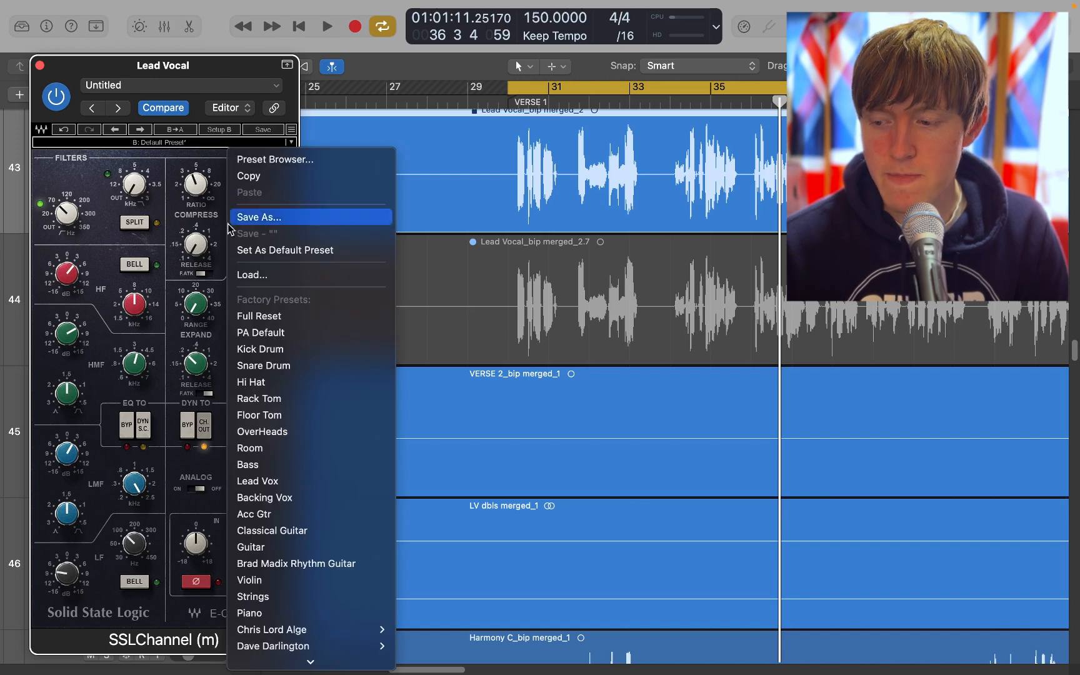
scroll(385, 498, down, 5)
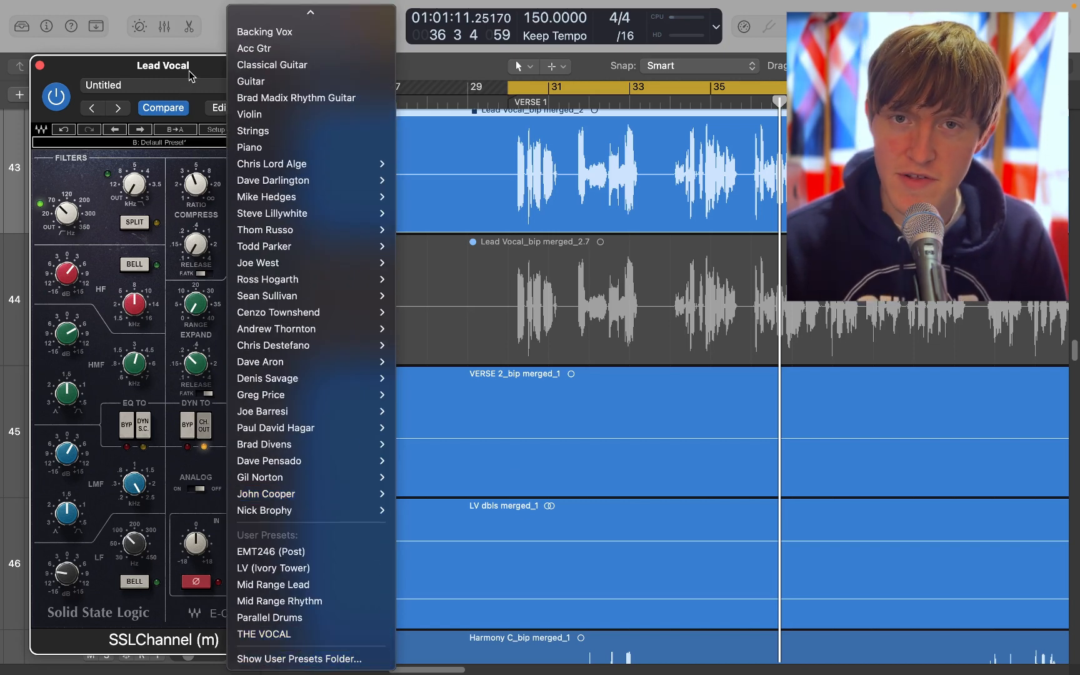
click(190, 74)
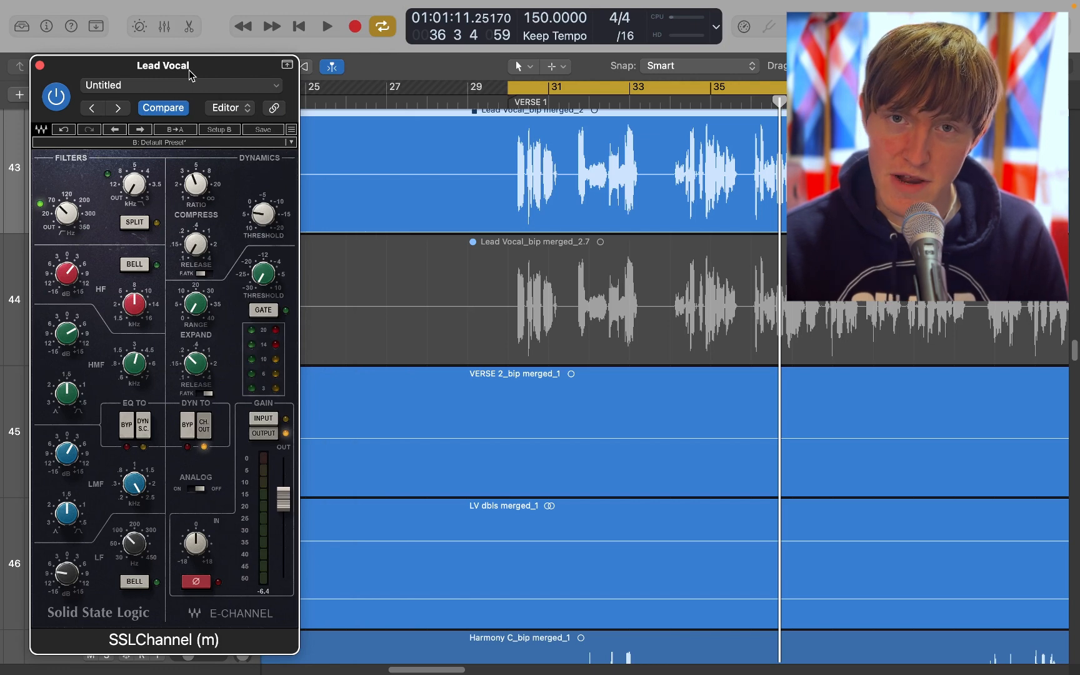
drag(214, 75, 214, 75)
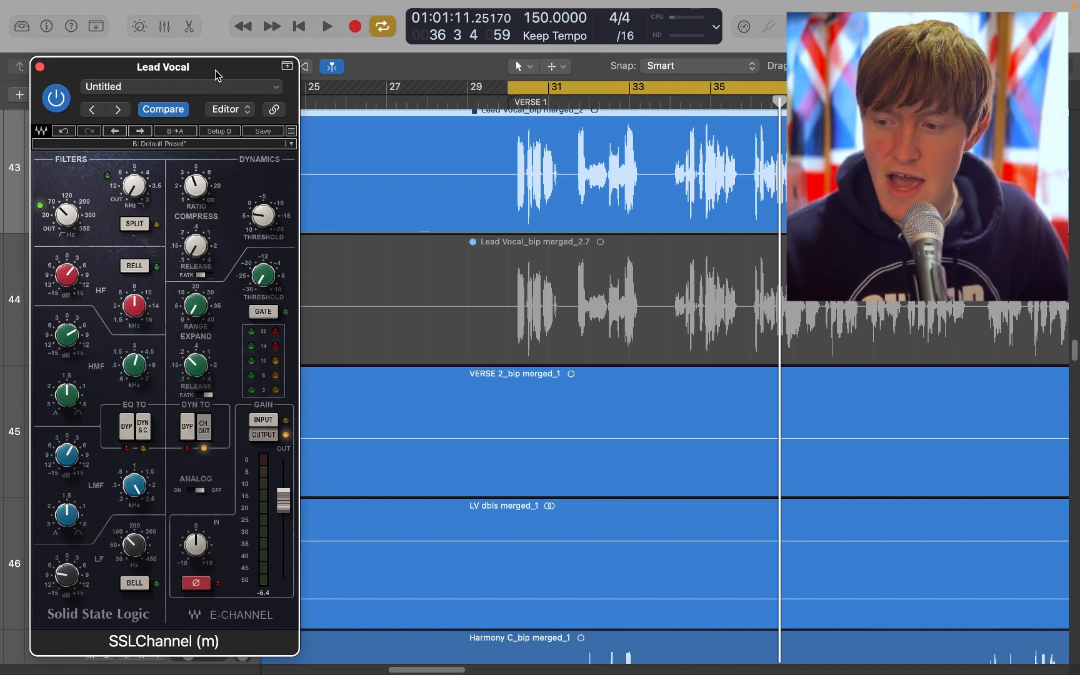
Step: Reduce the track heights in the arrangement, shifting the Lead Vocal plug-in window out of the way and back
drag(215, 70, 206, 208)
scroll(413, 203, up, 2)
scroll(412, 203, down, 1)
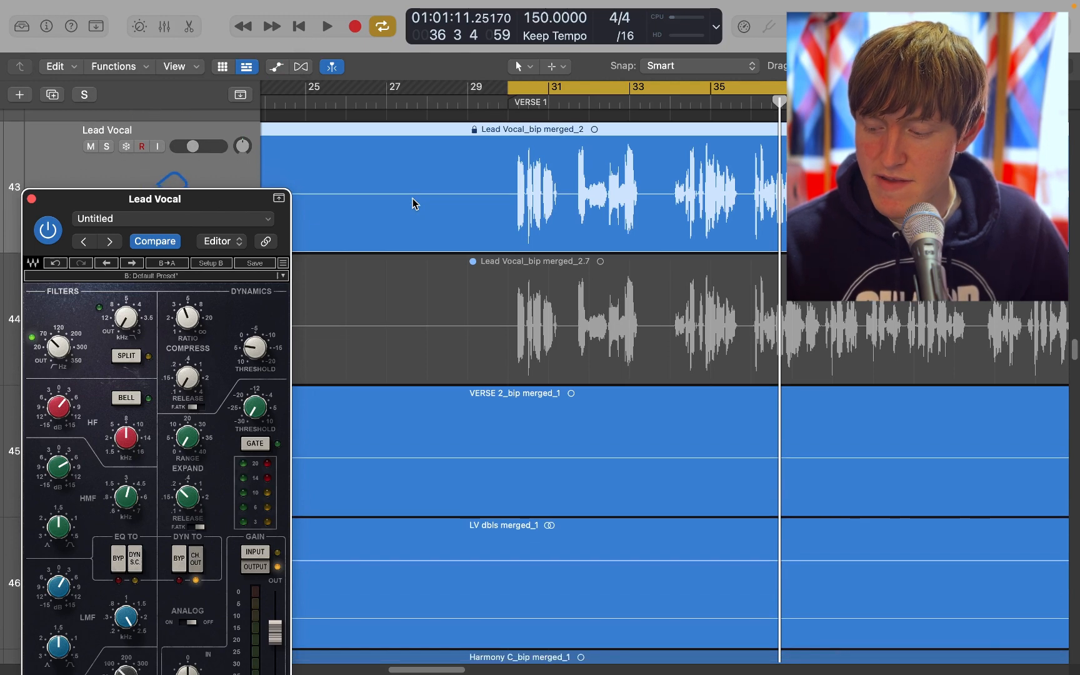
key(super+Up)
key(super+Up)
key(super+Up)
key(super+Up)
key(super+Up)
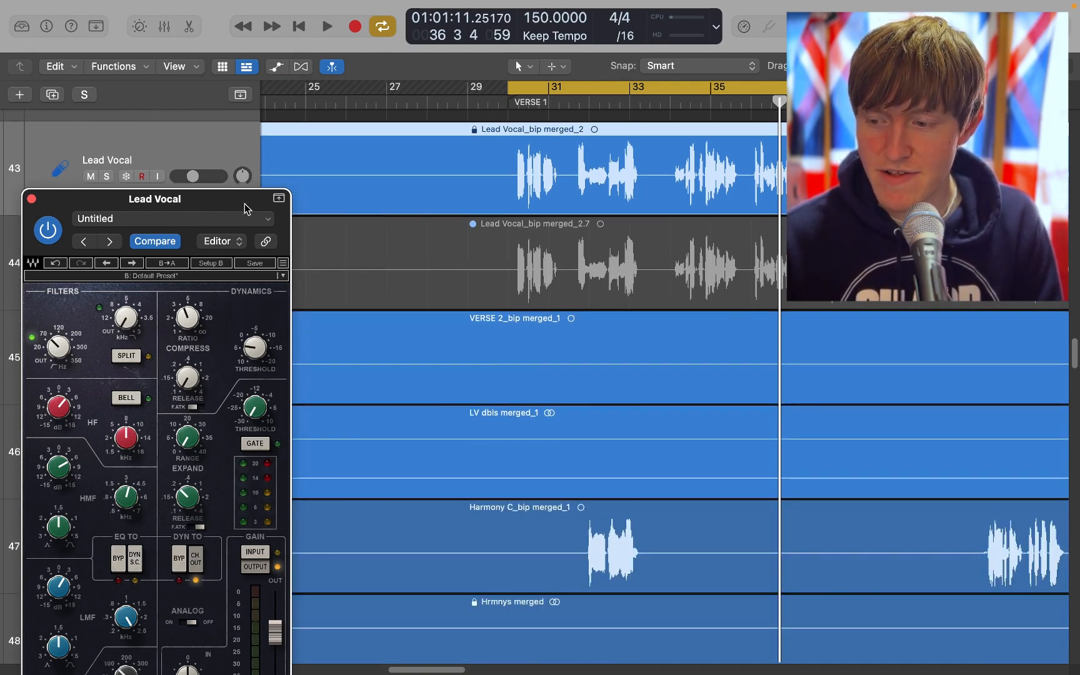
drag(229, 204, 218, 77)
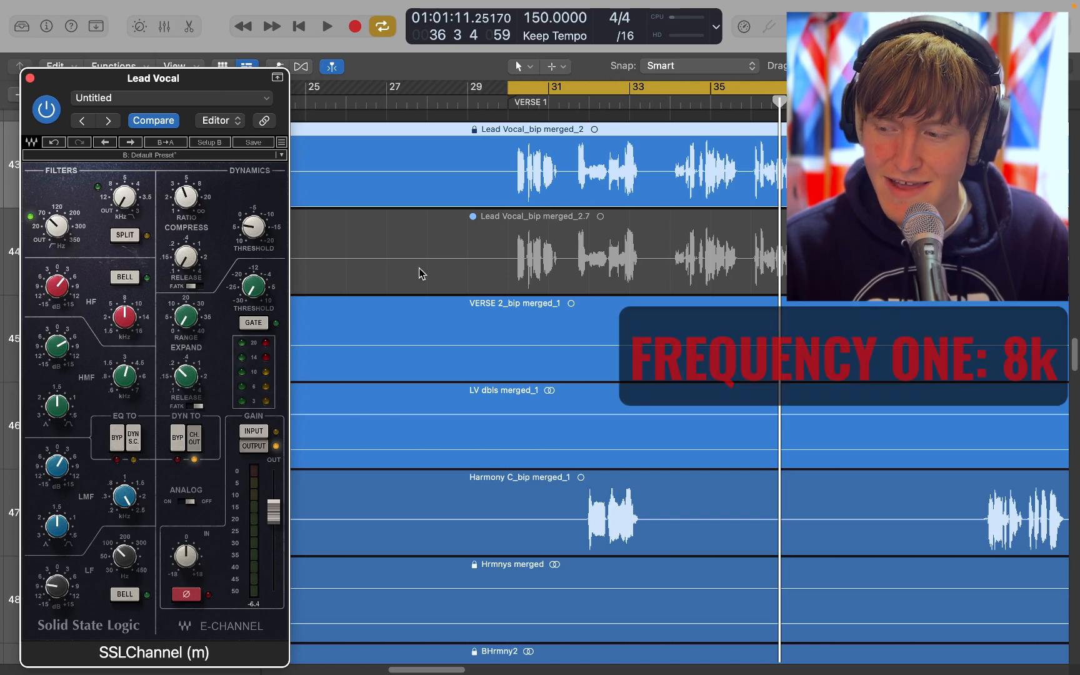
Step: Audition the HF band during playback by boosting its gain to about 14 dB and returning it to 4 dB
mouse_move(128, 325)
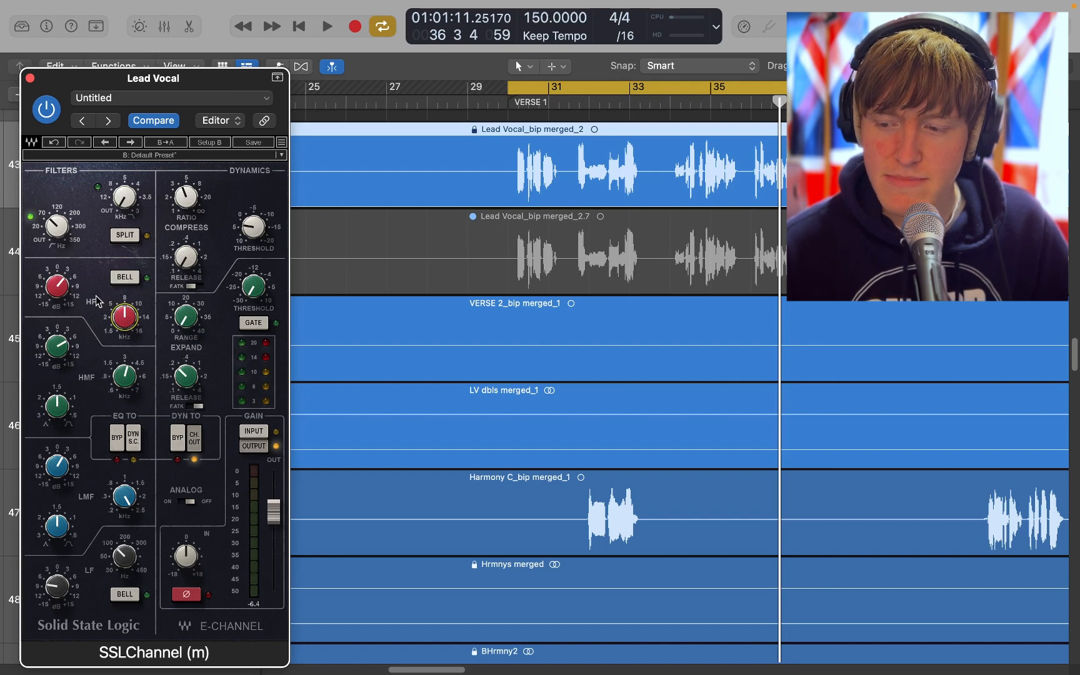
click(201, 79)
mouse_move(200, 87)
mouse_down()
mouse_move(204, 67)
mouse_move(196, 71)
mouse_up()
mouse_move(57, 279)
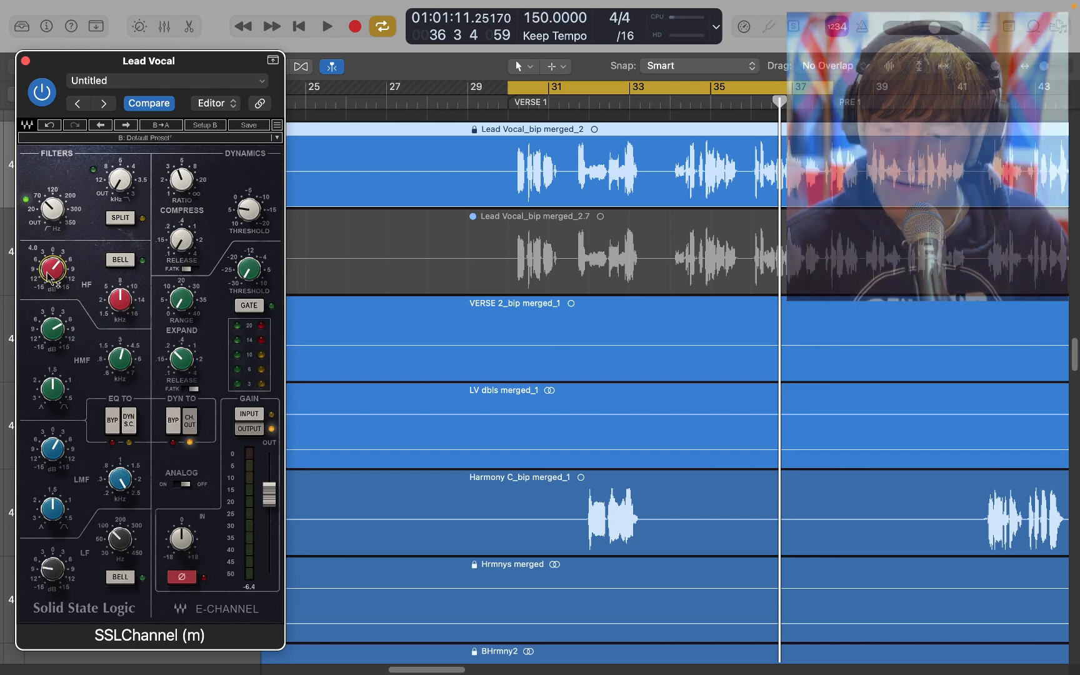
key(space)
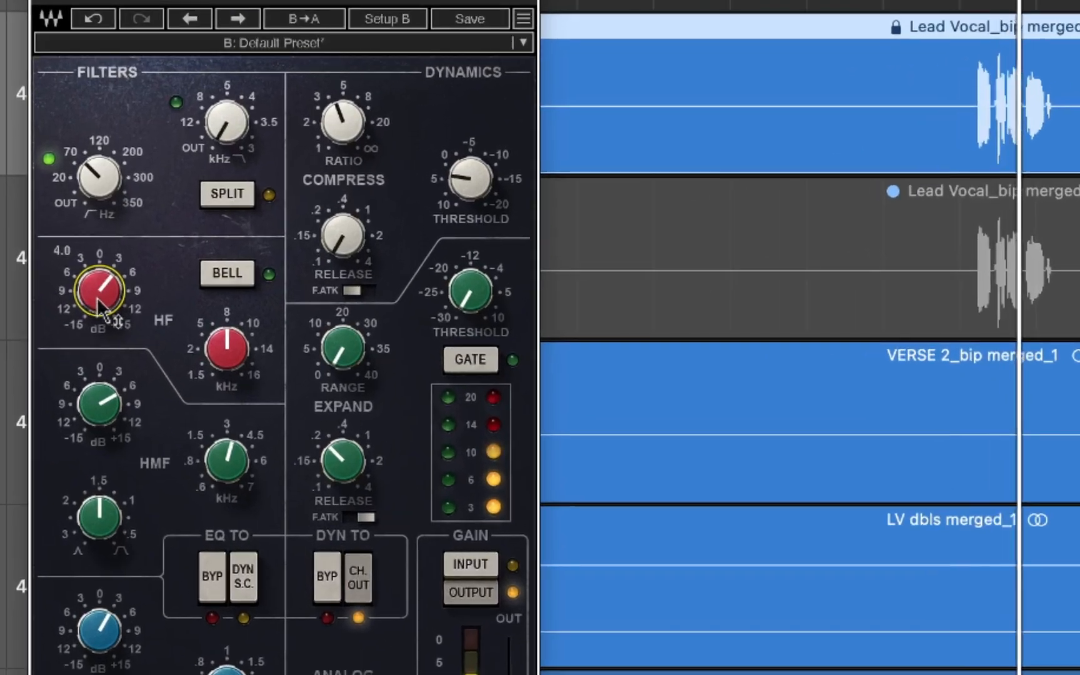
drag(48, 277, 99, 241)
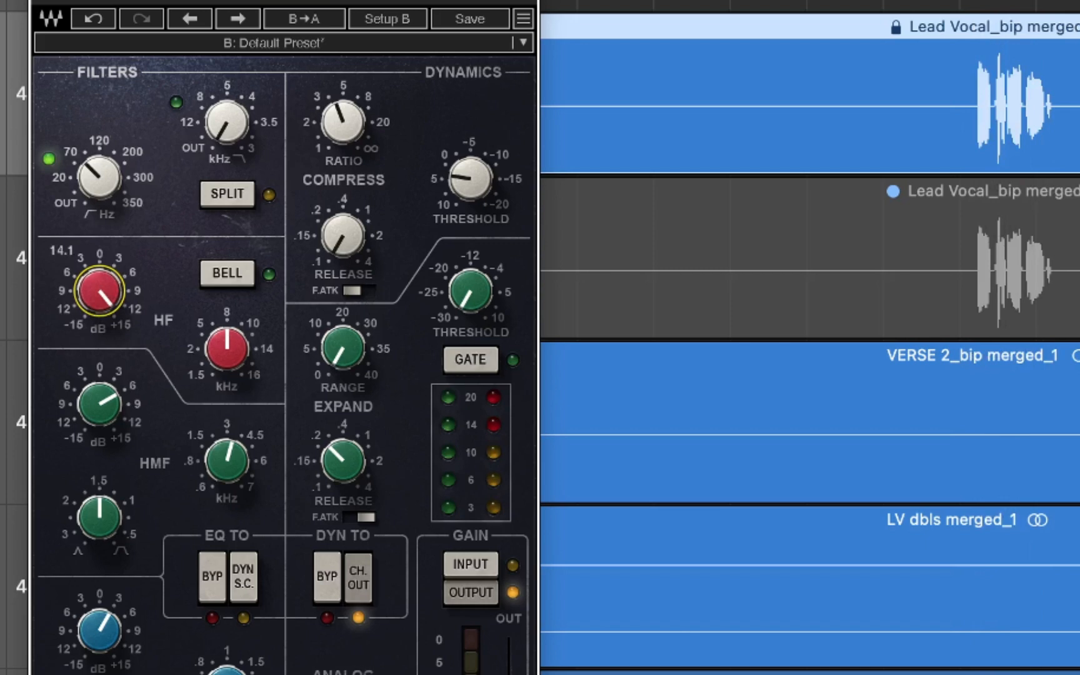
drag(99, 241, 100, 306)
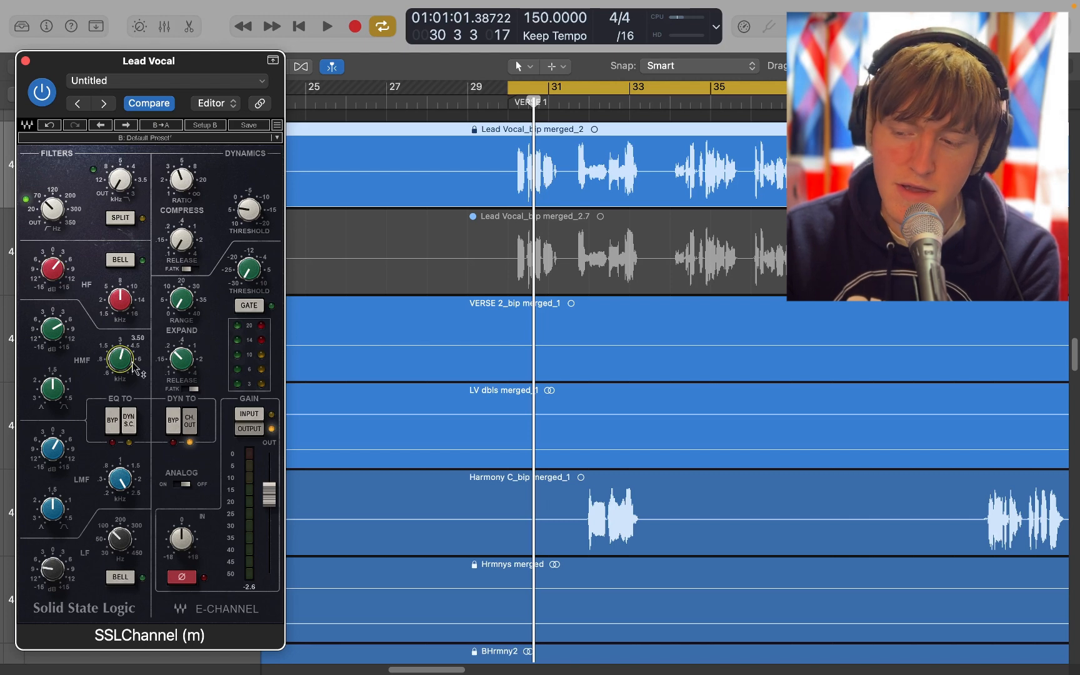
Step: Check the HMF band's frequency and Q, audition changes to its gain during playback, and restore the gain to 6 dB
mouse_move(129, 371)
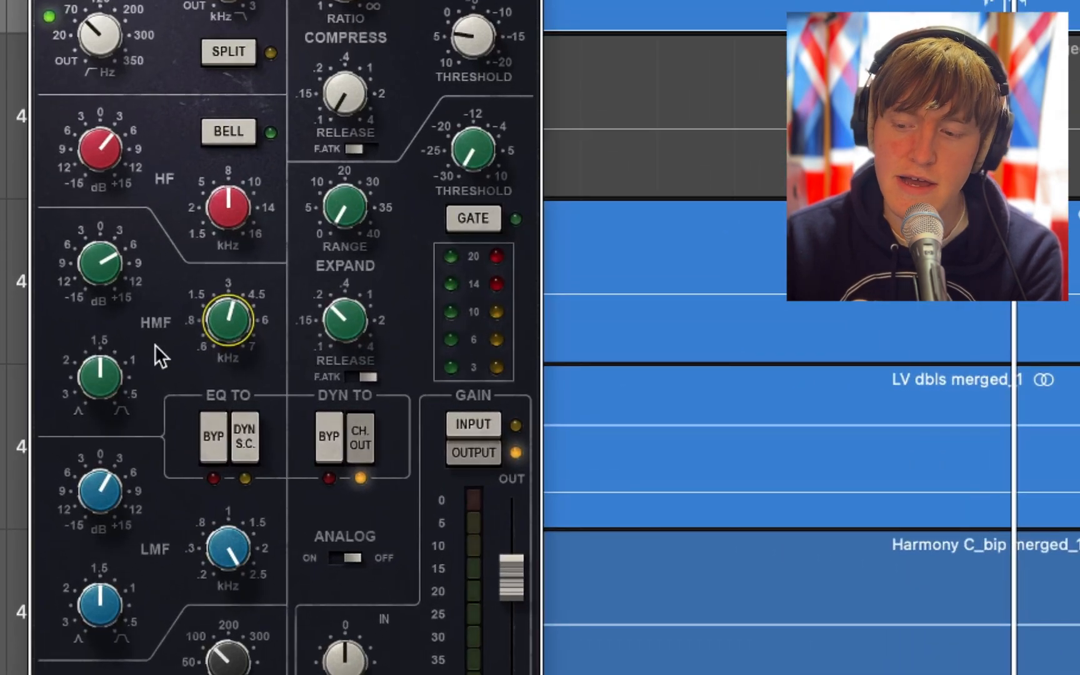
click(100, 376)
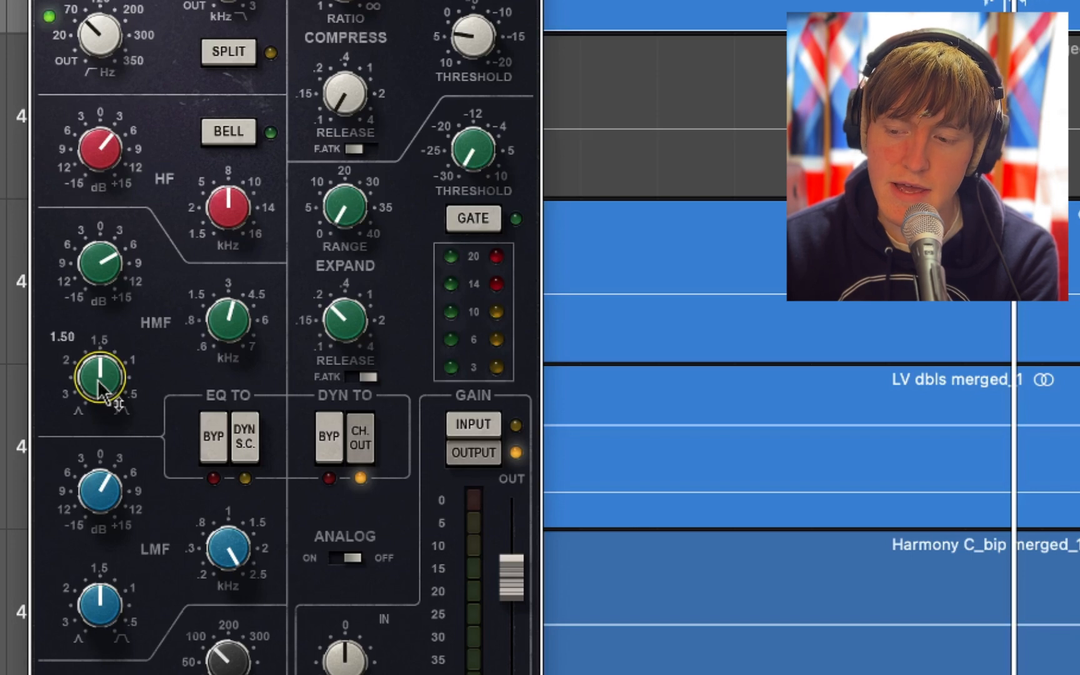
click(108, 267)
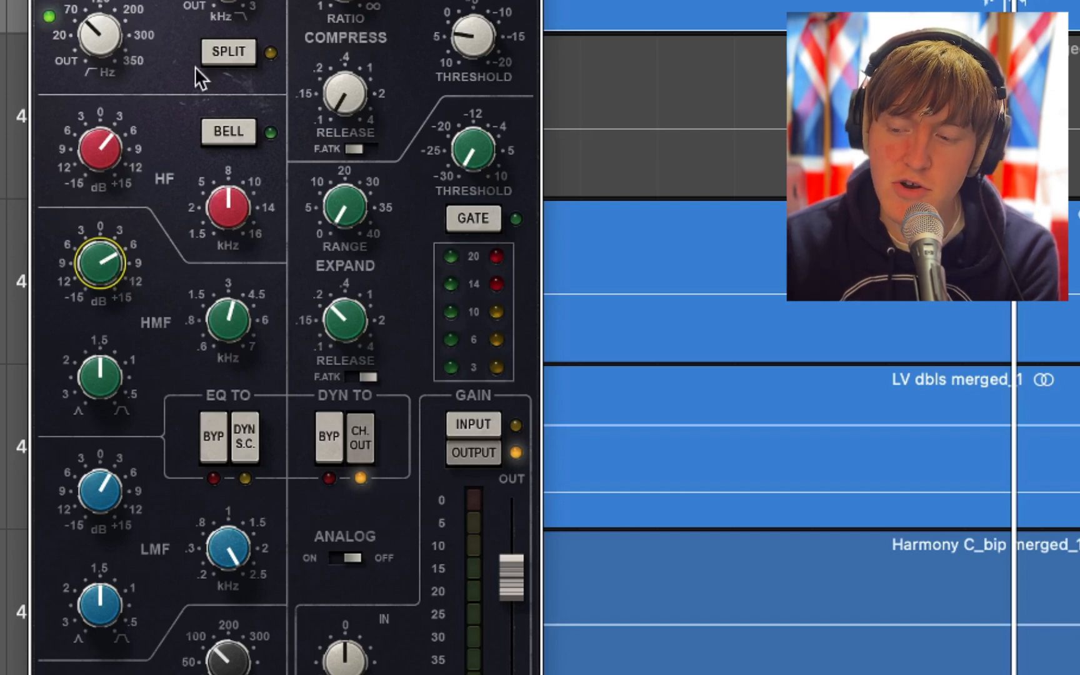
click(100, 148)
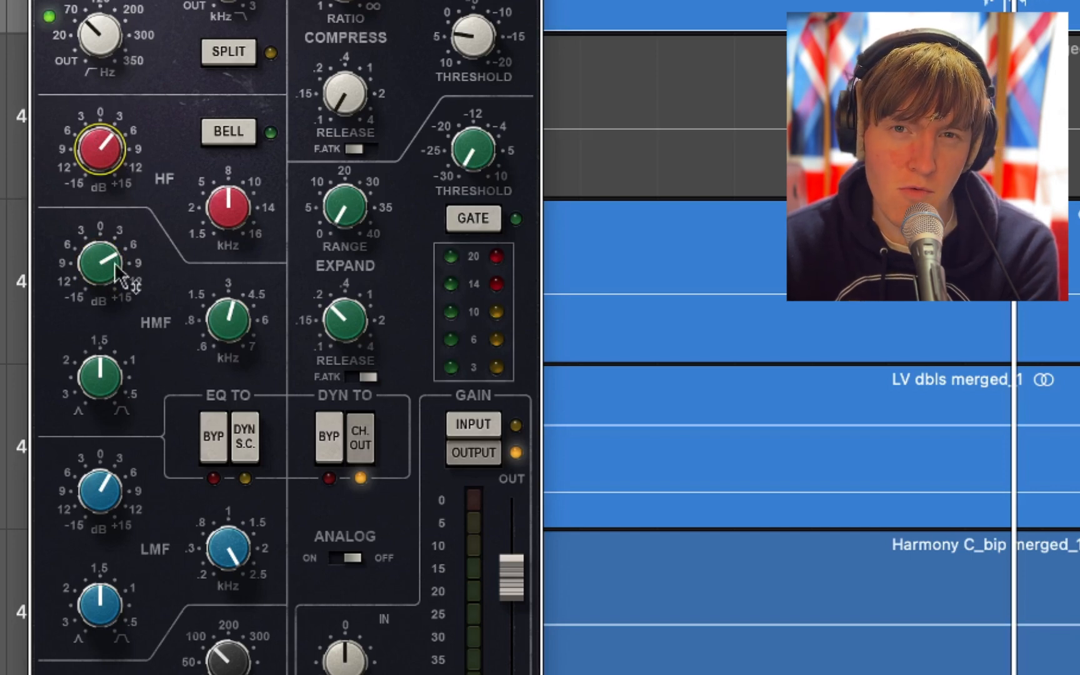
mouse_move(115, 262)
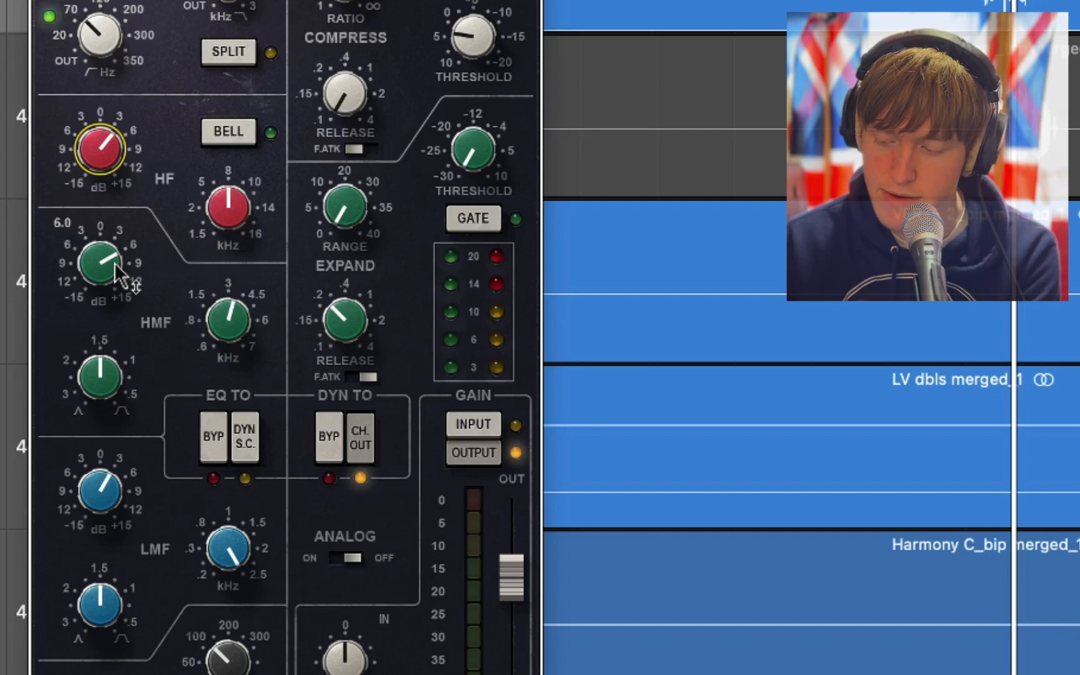
key(space)
click(115, 263)
drag(115, 262, 115, 297)
double_click(113, 260)
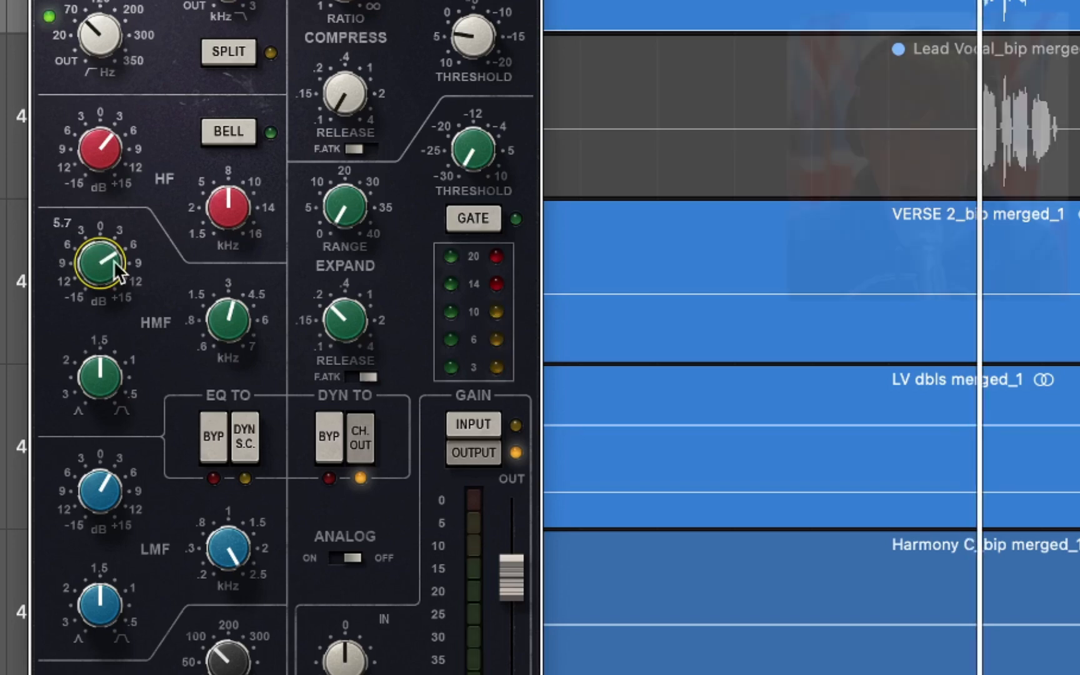
text(6)
key(Return)
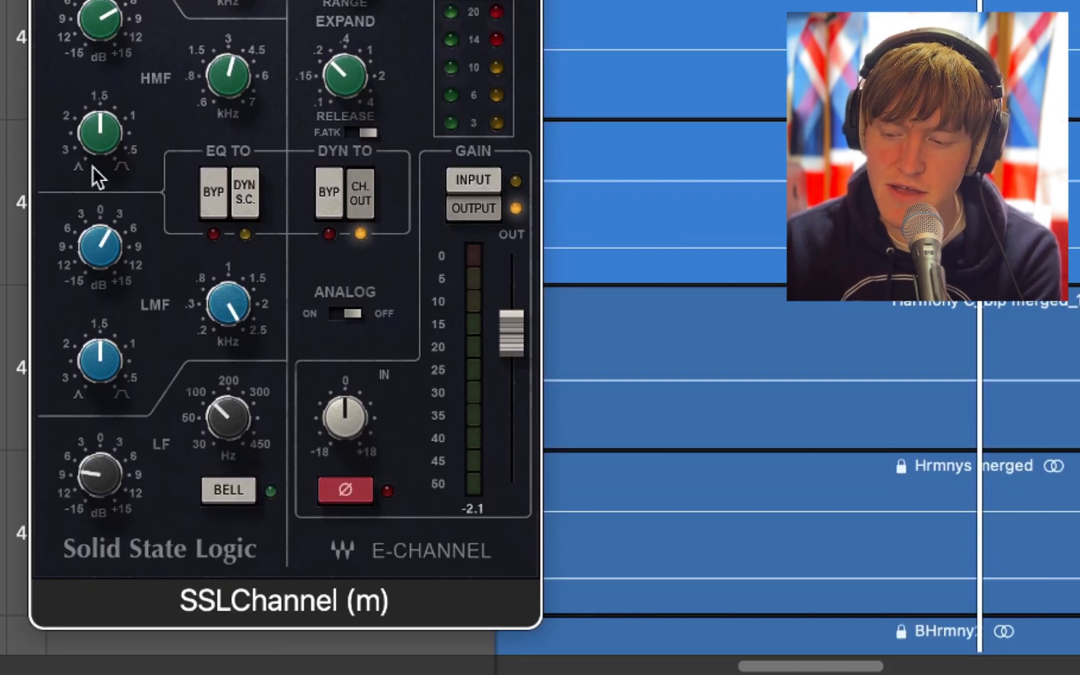
Step: Check the LMF band's frequency and Q, sweep its gain during playback, and return the gain to 3 dB
click(225, 316)
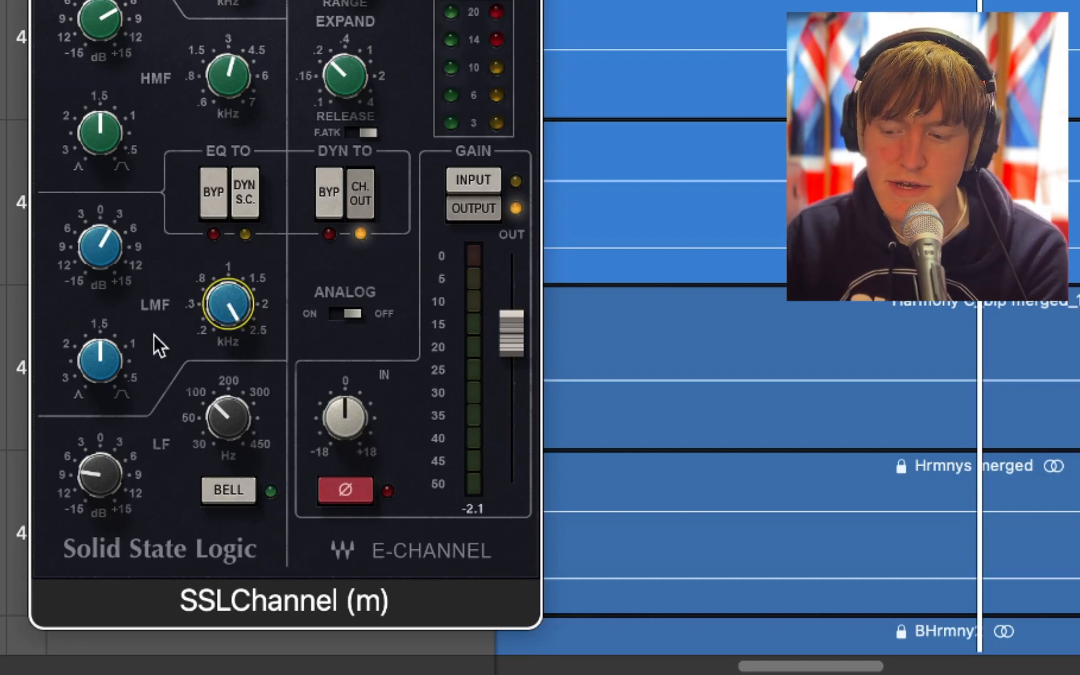
mouse_move(112, 362)
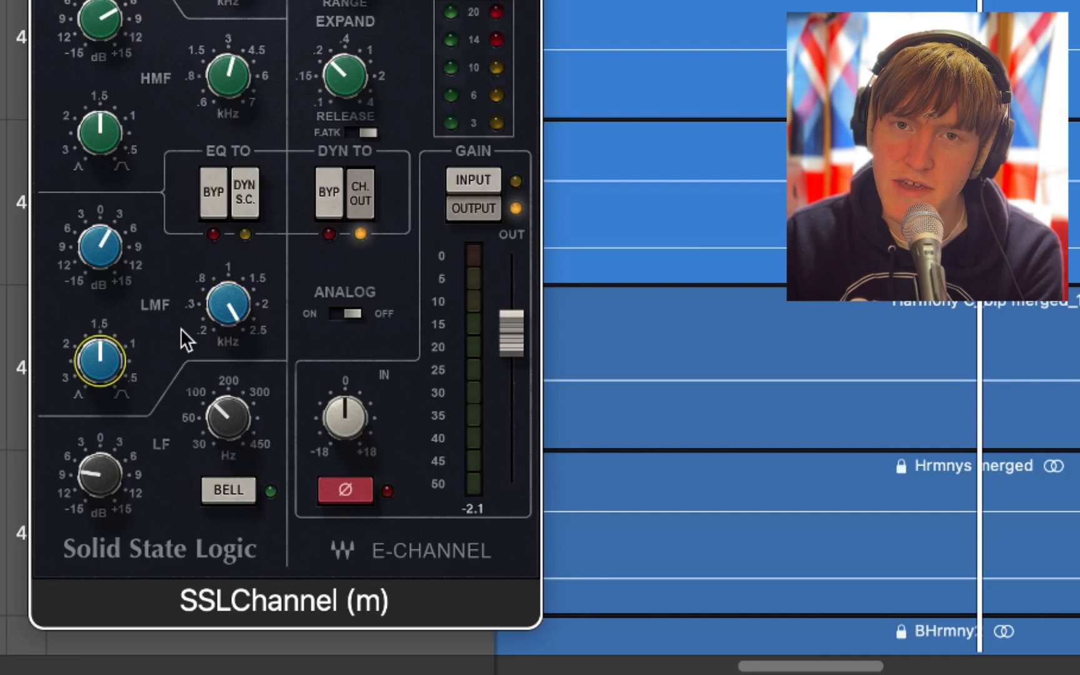
key(space)
mouse_move(99, 250)
mouse_down()
mouse_move(98, 219)
mouse_move(99, 276)
mouse_move(92, 237)
mouse_up()
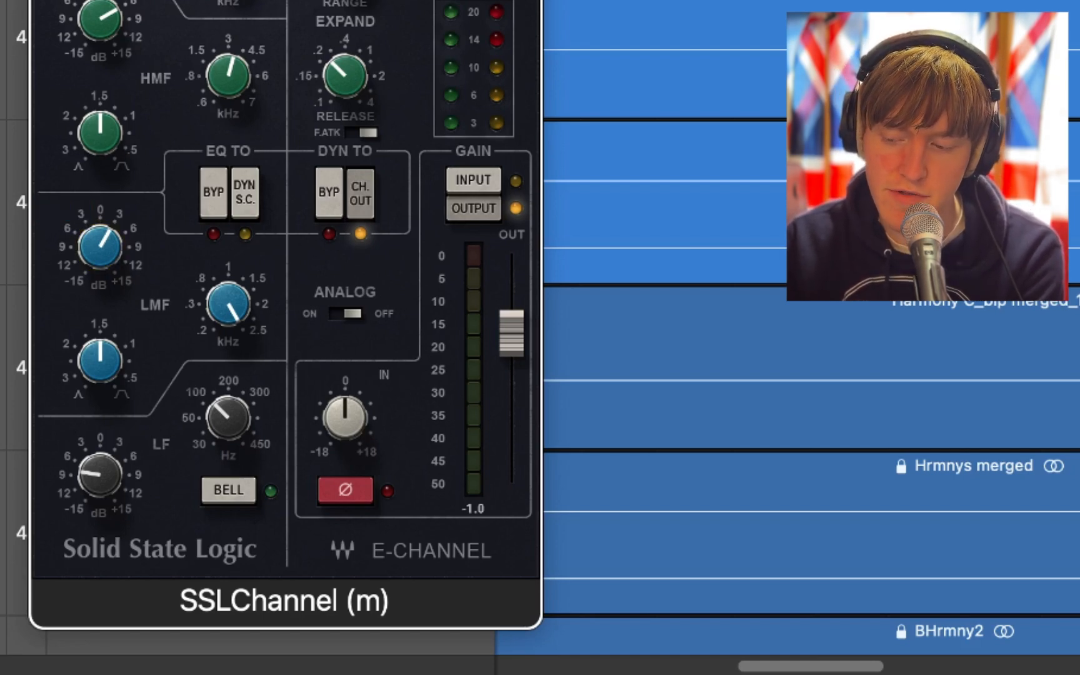
drag(240, 321, 240, 321)
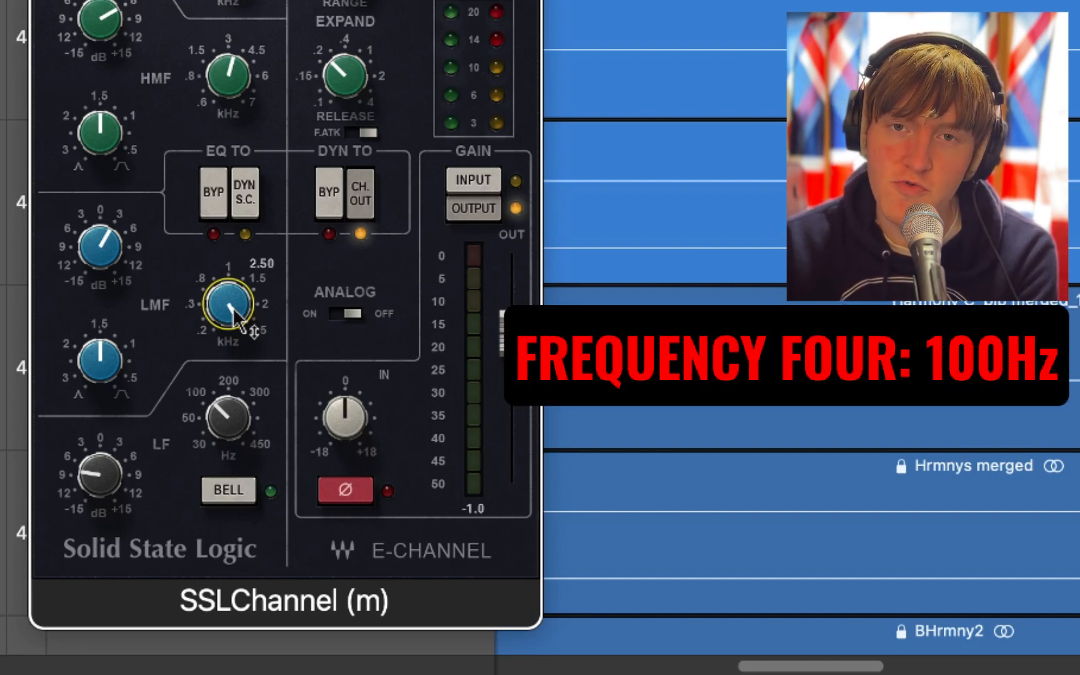
Step: Toggle the LF band's bell shape on and off, and audition its gain at 15 dB during playback before restoring -8 dB
mouse_move(237, 430)
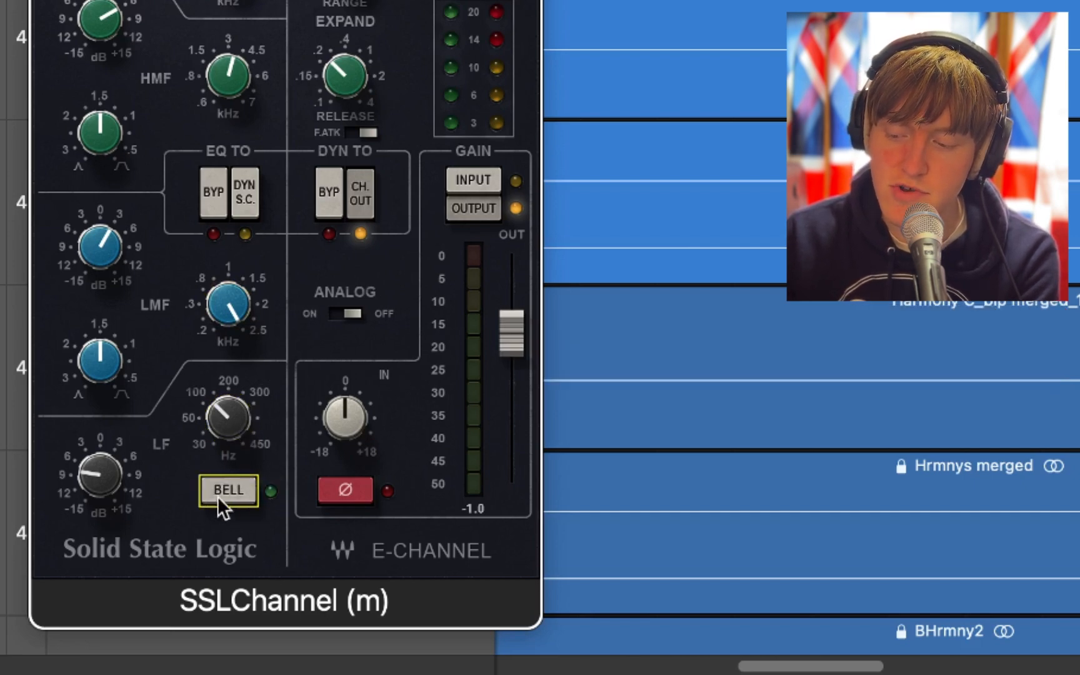
click(220, 494)
click(225, 501)
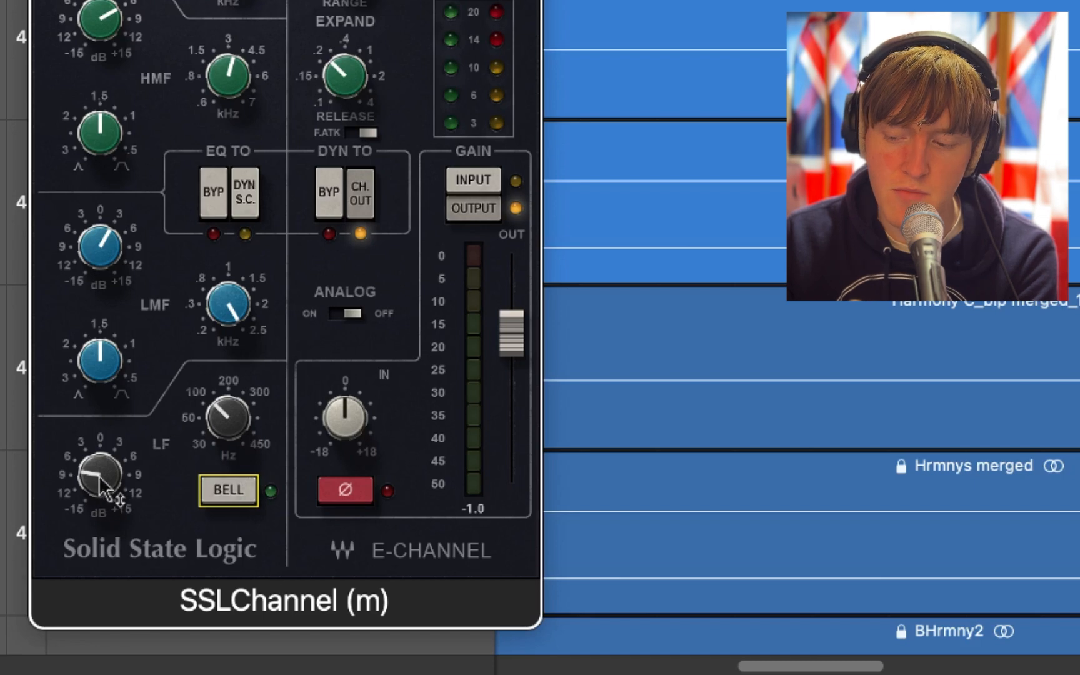
mouse_move(100, 481)
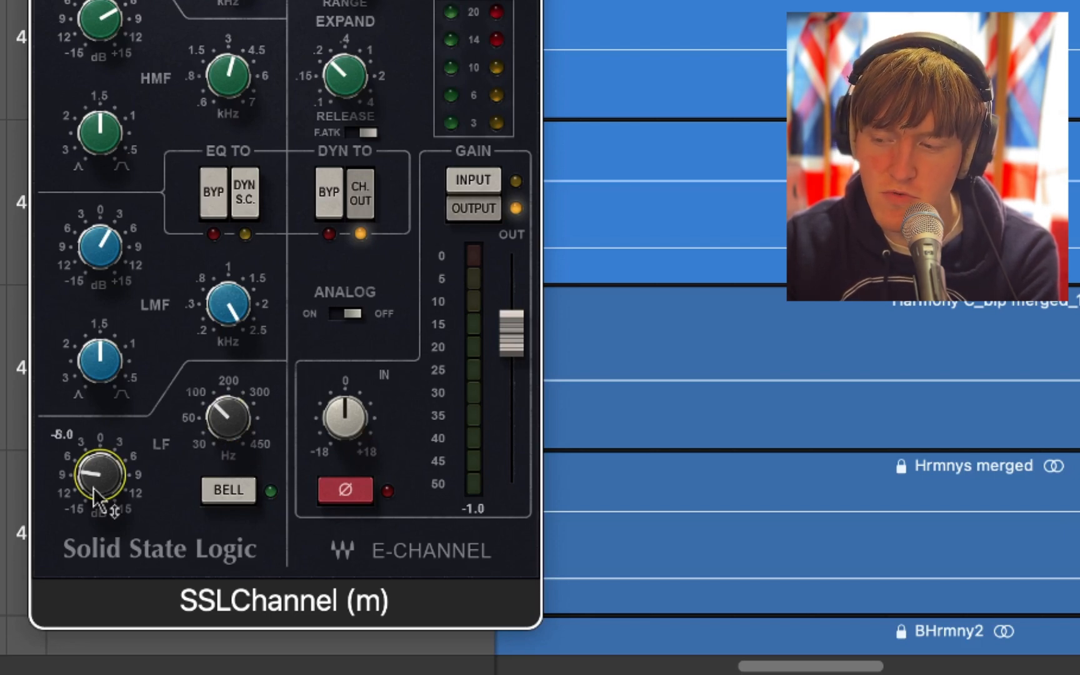
key(space)
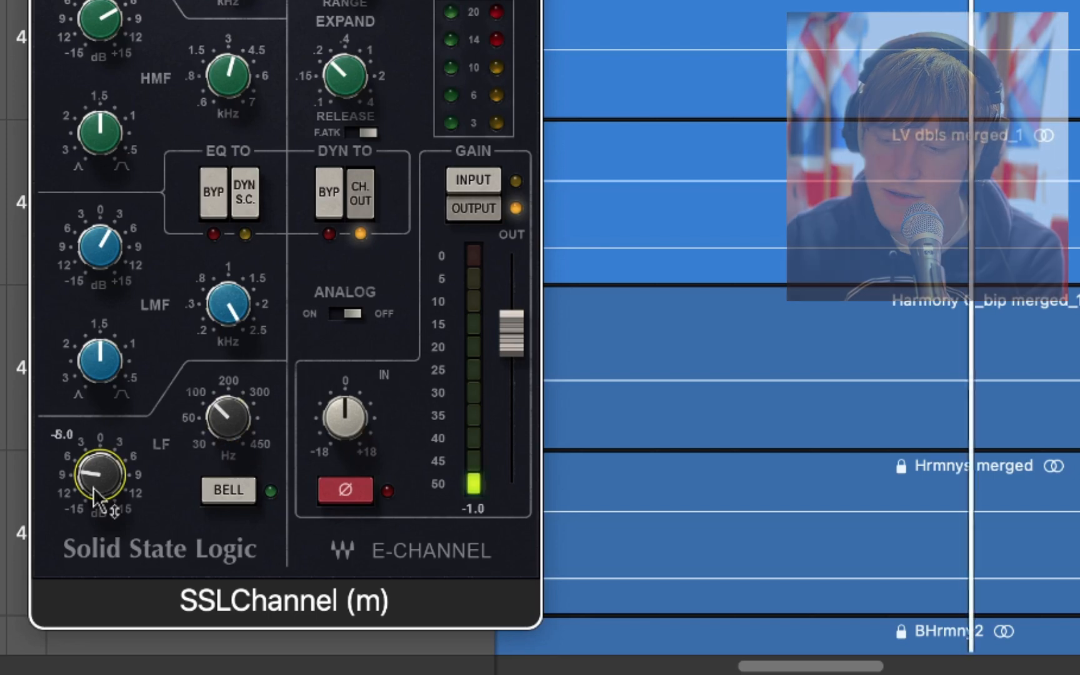
drag(97, 497, 97, 450)
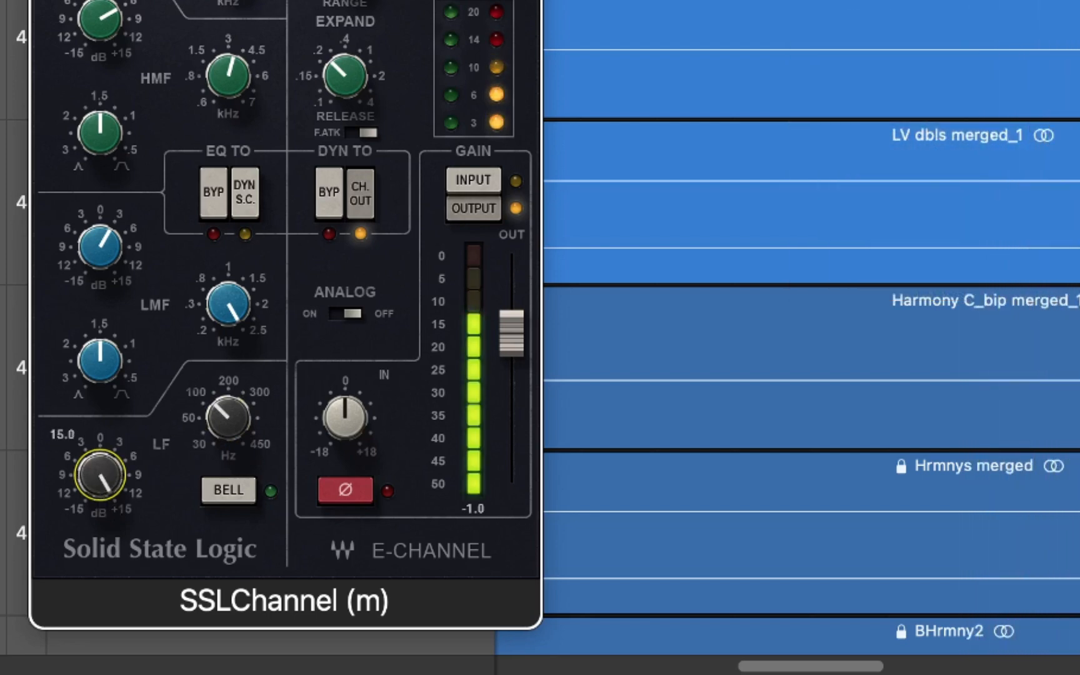
drag(97, 450, 92, 485)
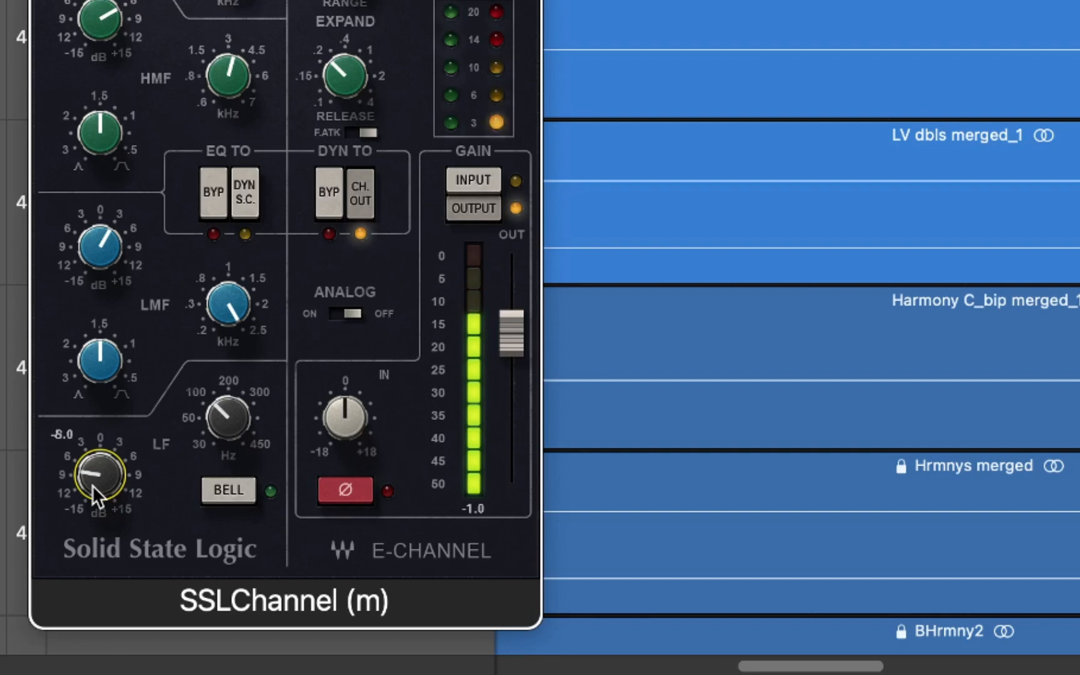
key(space)
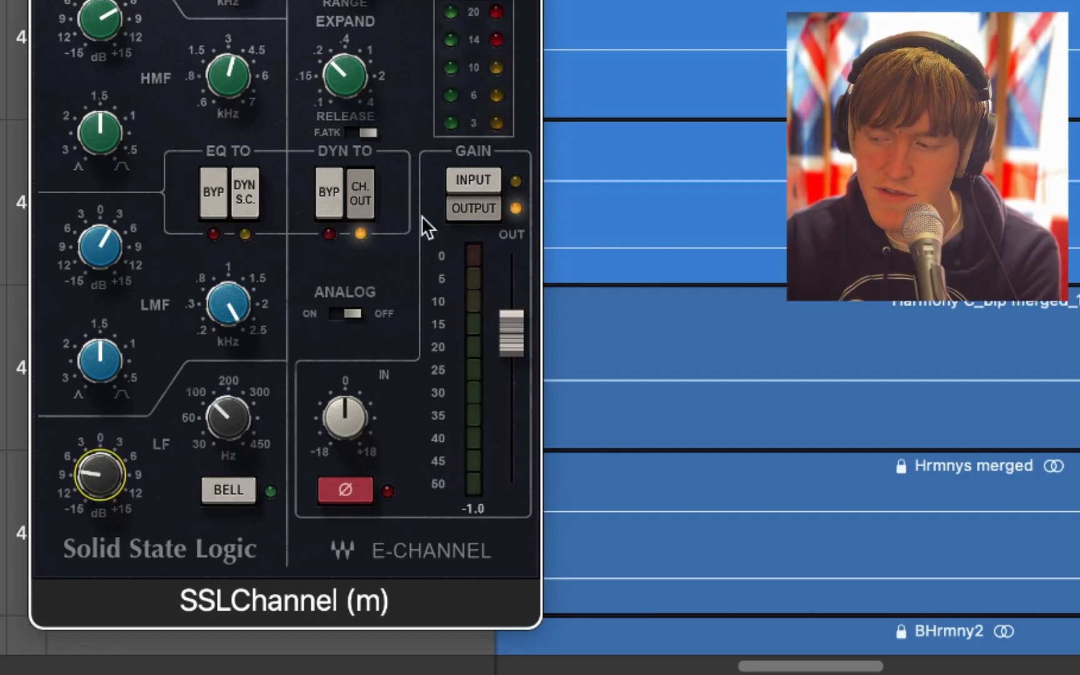
Step: Reposition the playhead near the start of Verse 1 and review the frequency and gain settings of the EQ bands
click(965, 3)
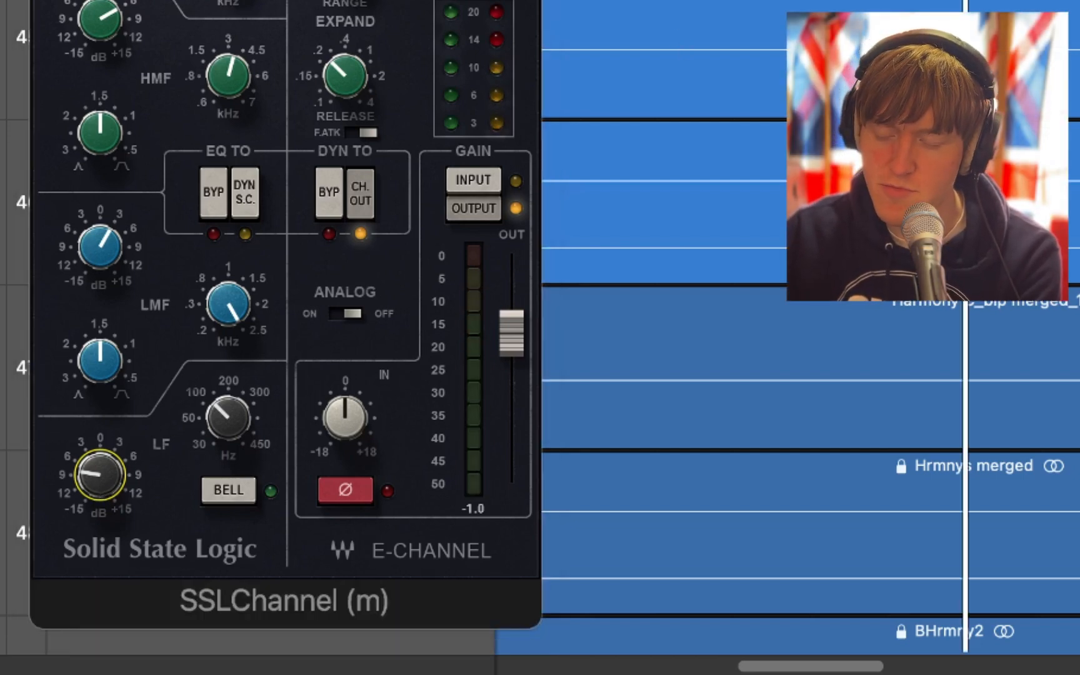
click(227, 417)
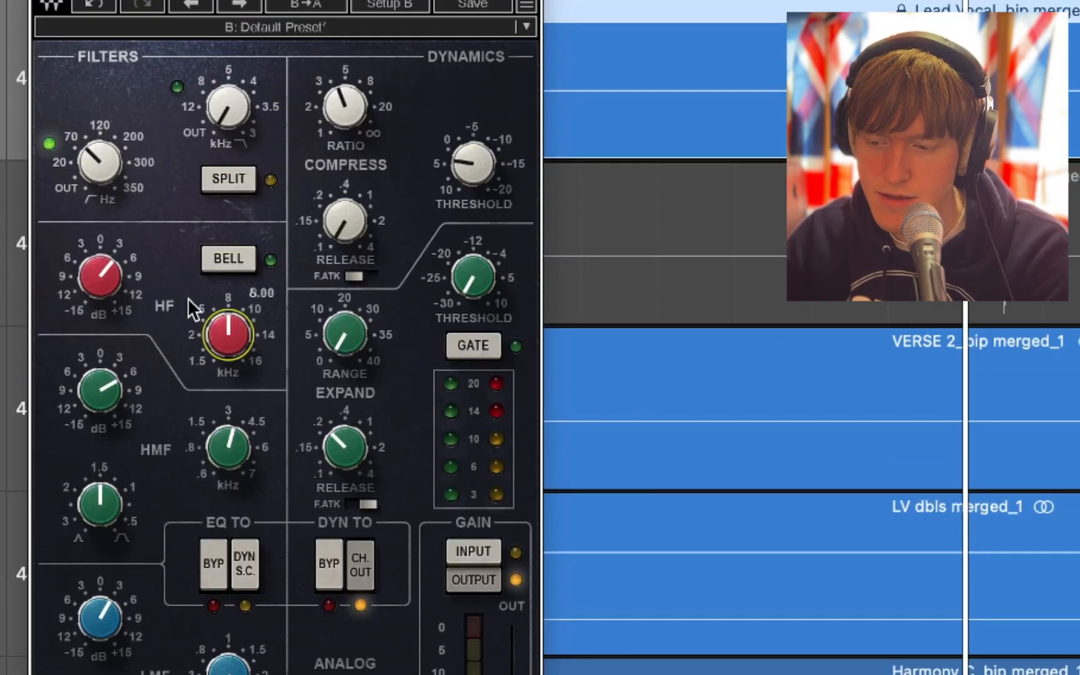
mouse_move(240, 432)
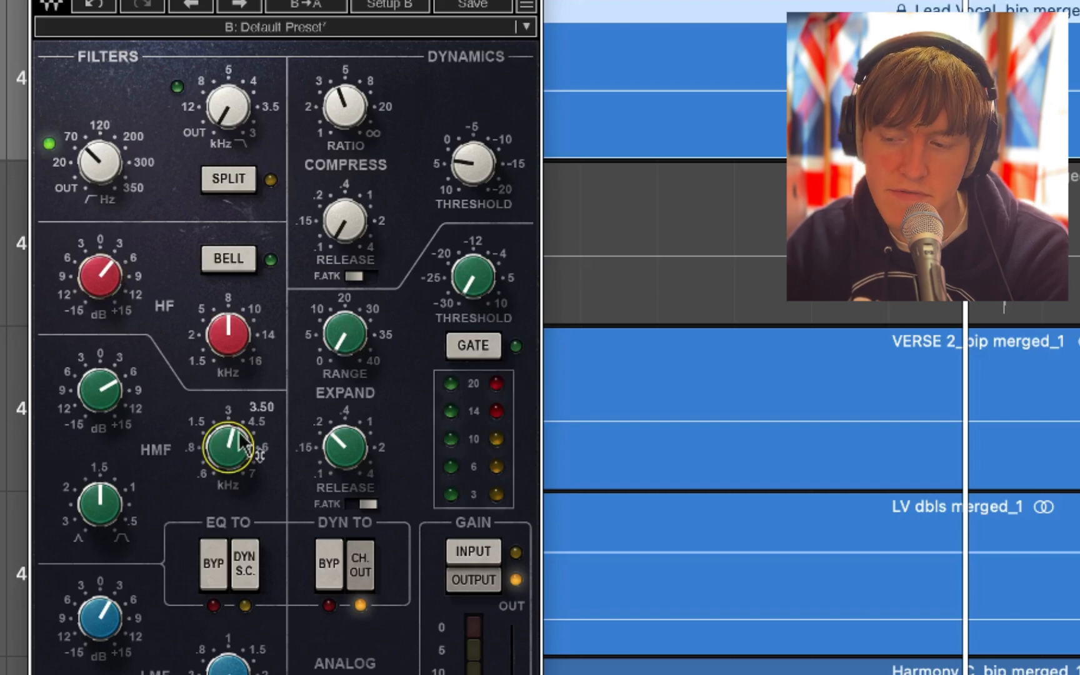
mouse_move(101, 395)
mouse_move(122, 511)
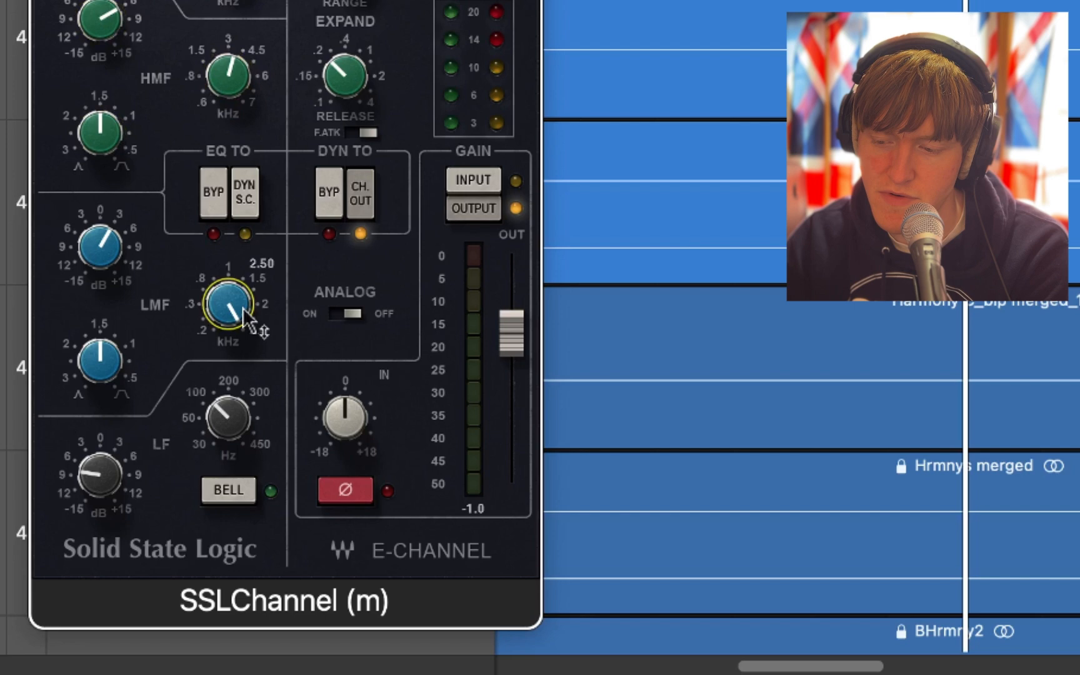
mouse_move(99, 625)
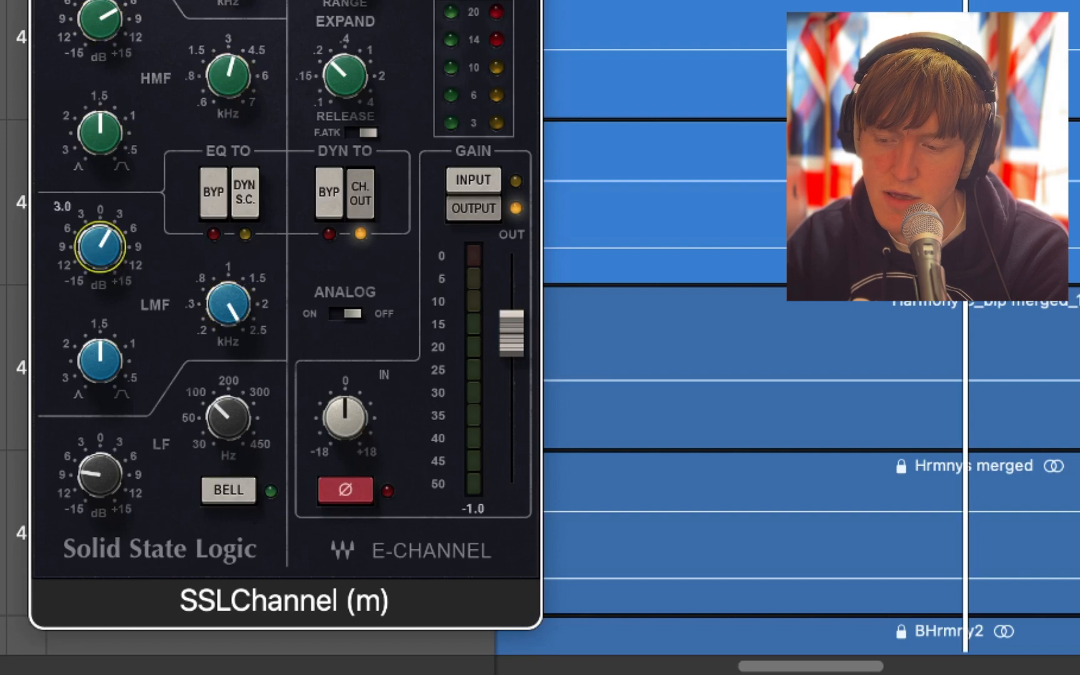
Step: Check the LF band's frequency and gain settings, and show the mixer to view the lead vocal's plug-in chain
mouse_move(107, 362)
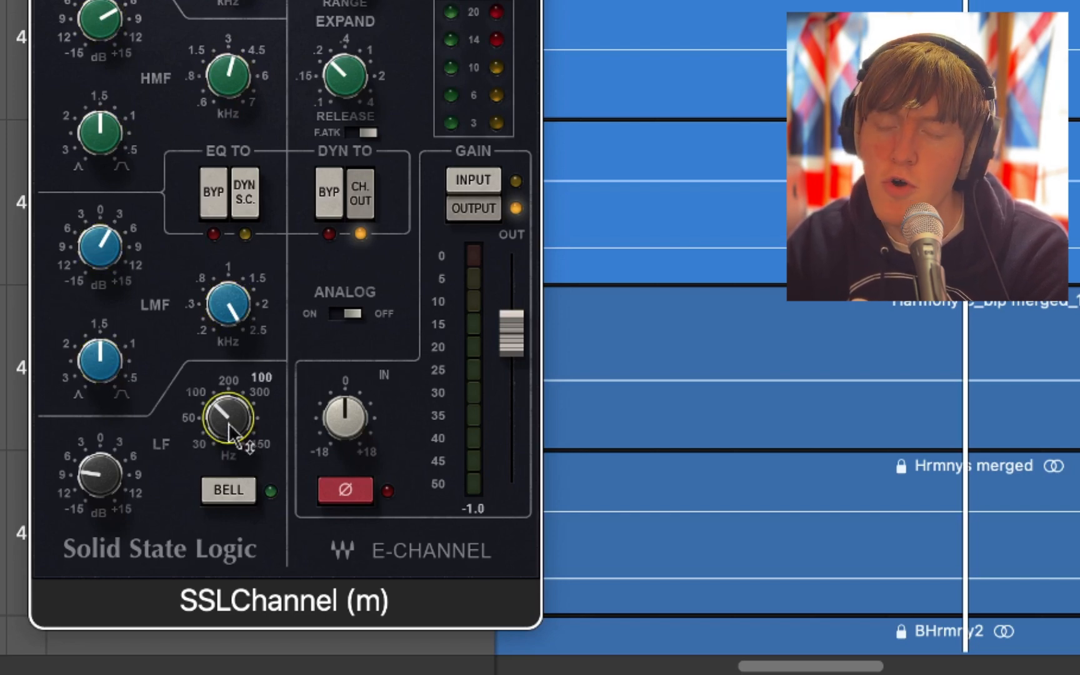
mouse_move(113, 481)
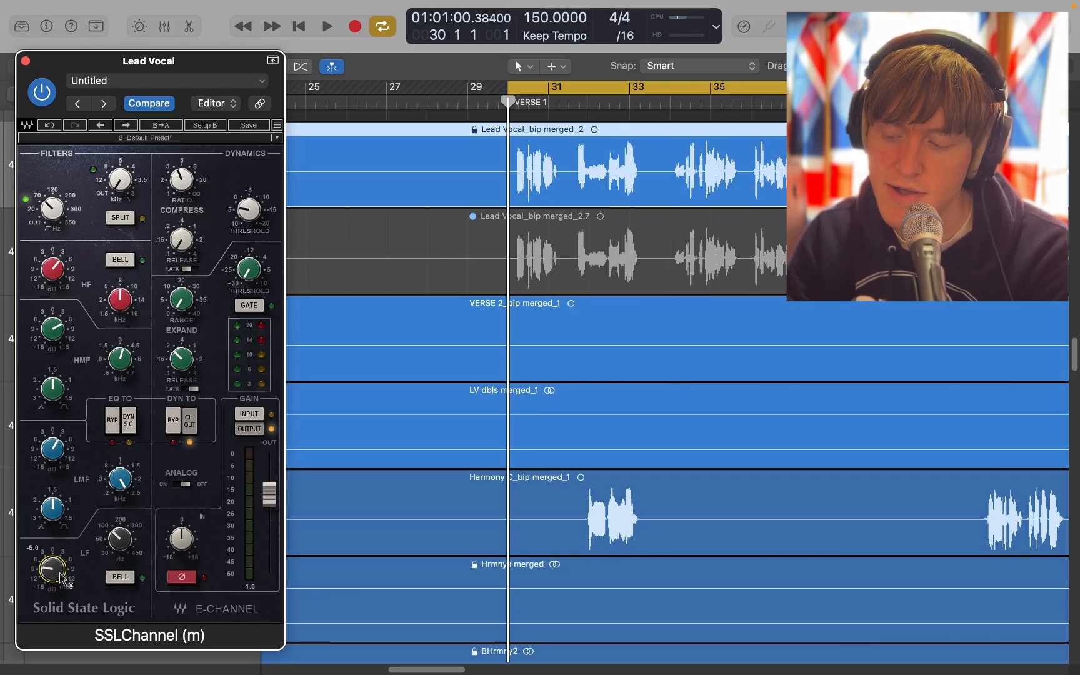
key(x)
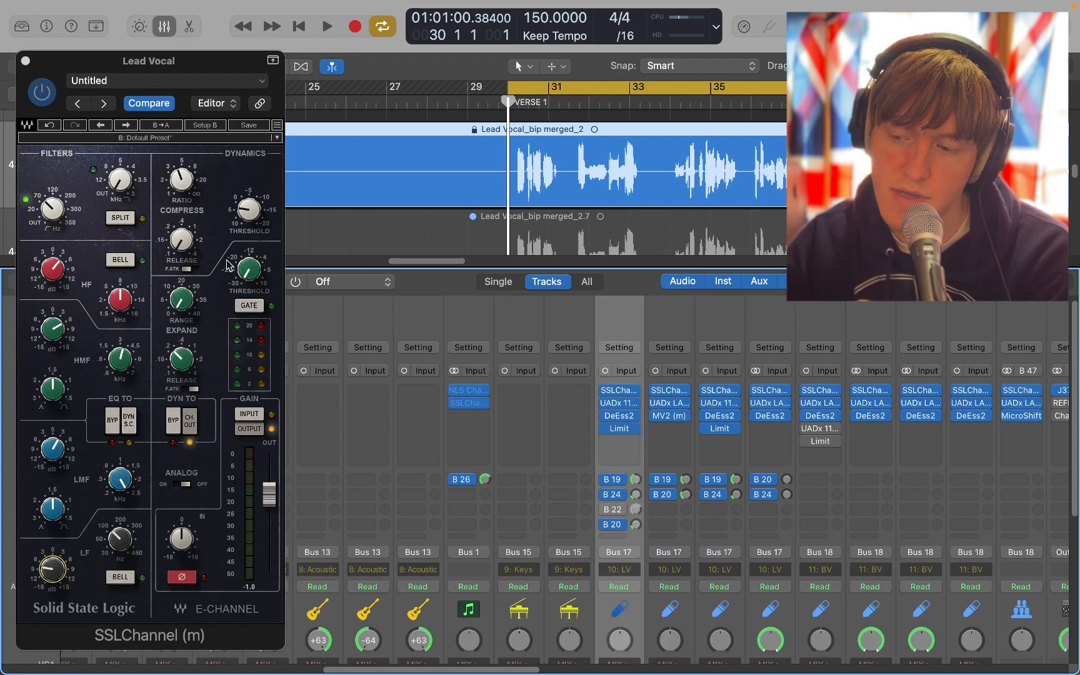
key(x)
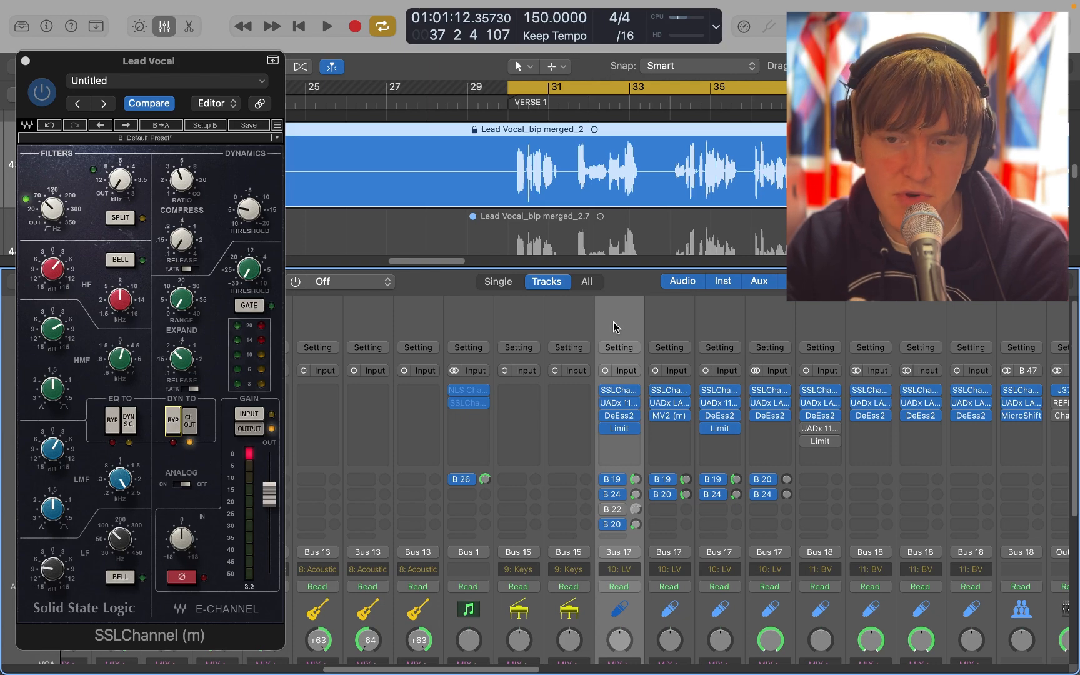
Step: Browse the channel plug-in's factory and user presets, close the list without loading one, and hide the mixer
click(215, 138)
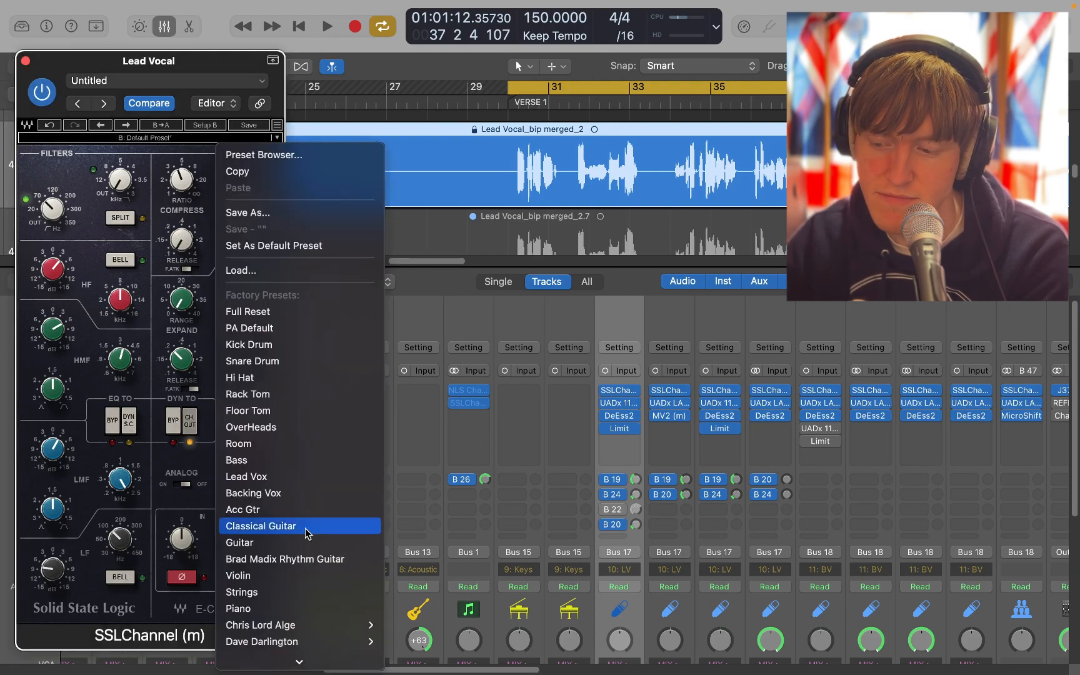
scroll(307, 597, down, 10)
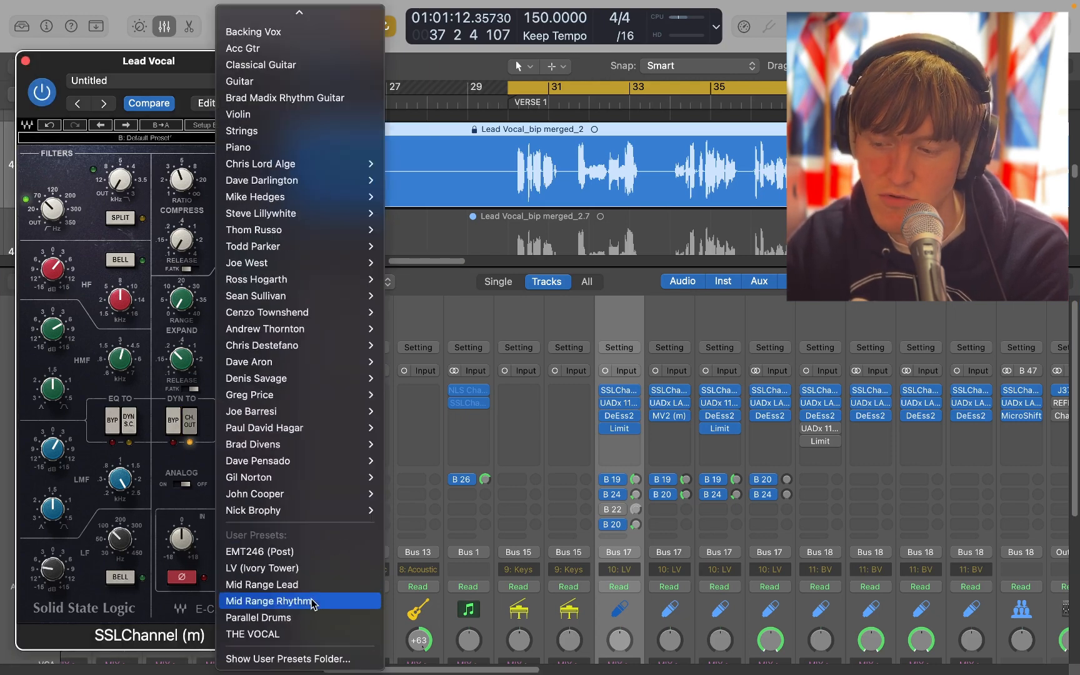
click(150, 461)
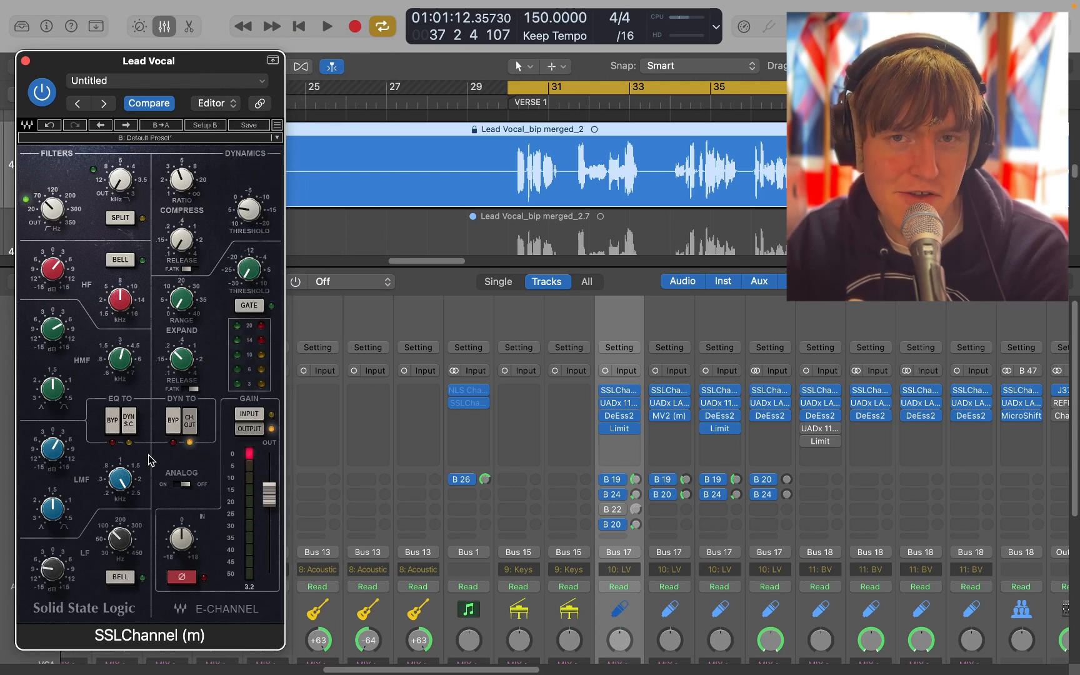
key(x)
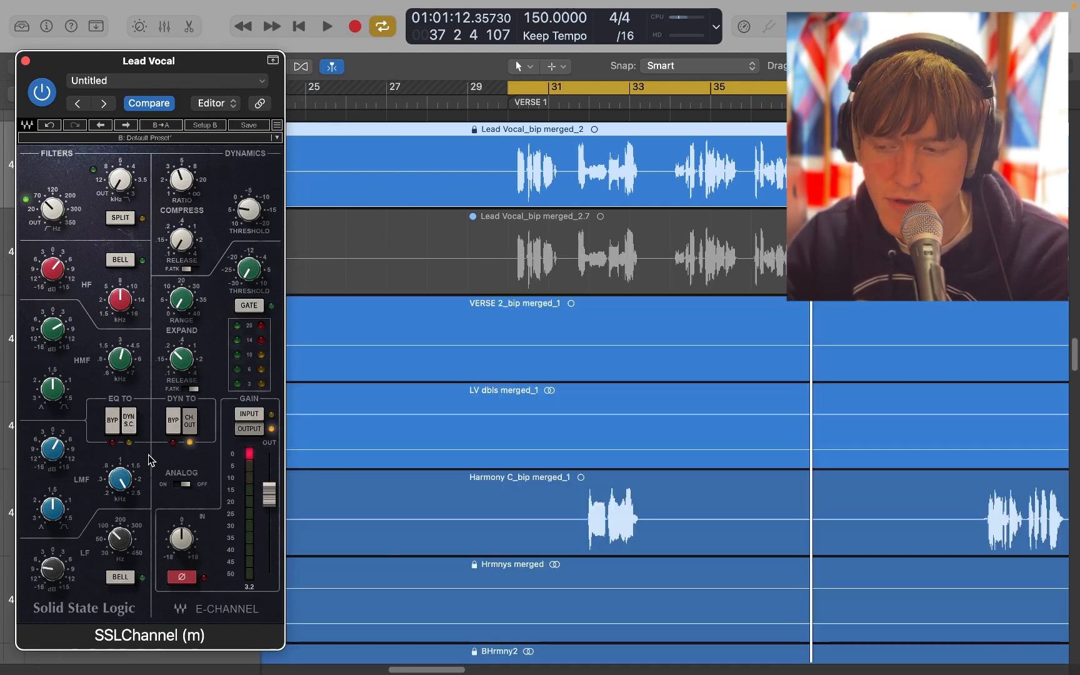